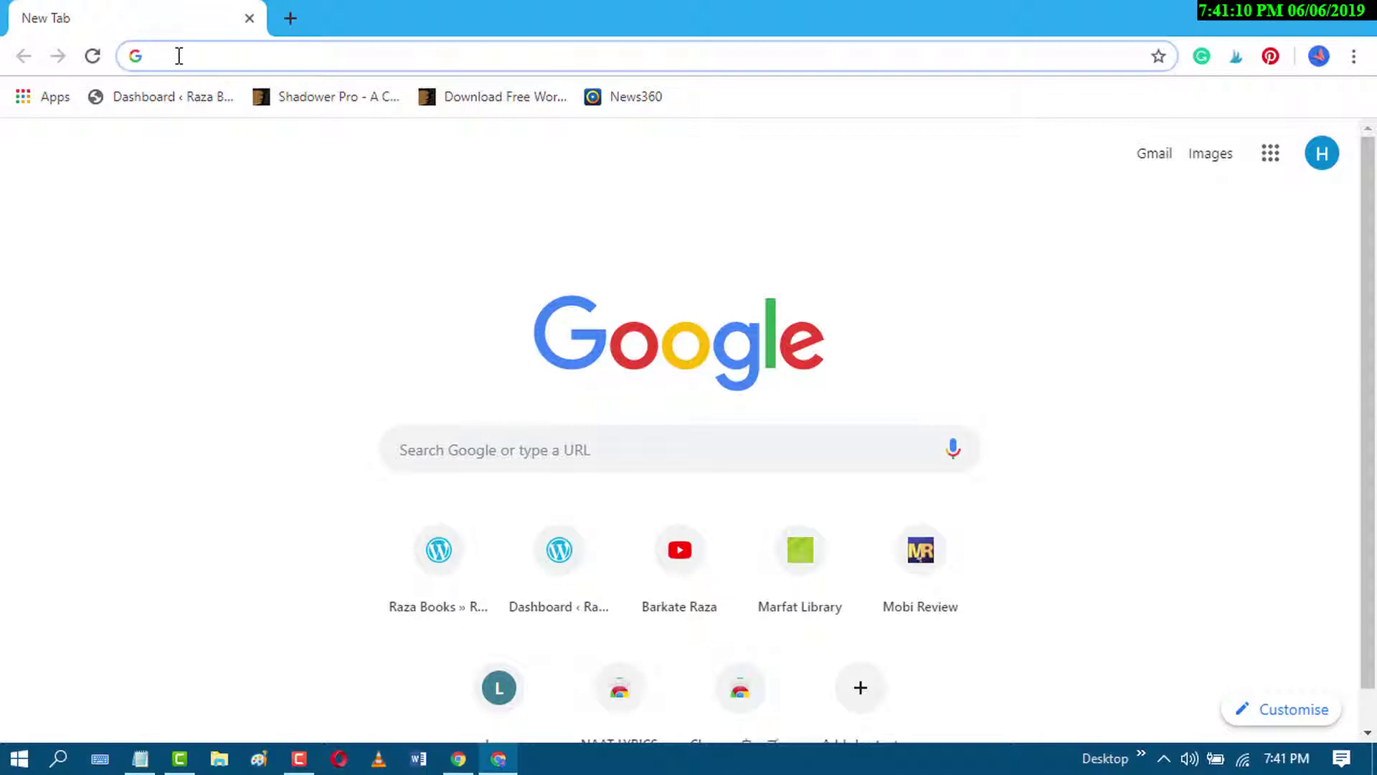
text(web )
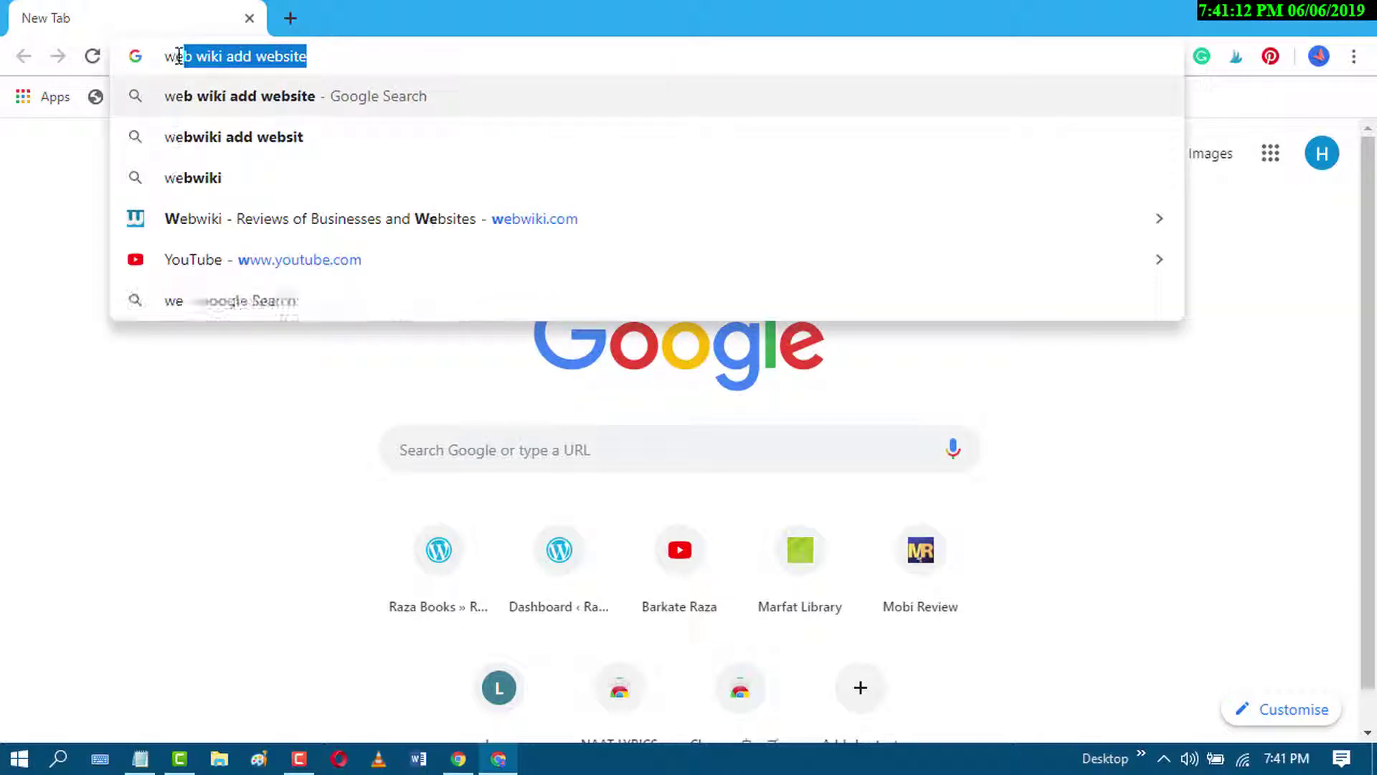
text(wiki.com)
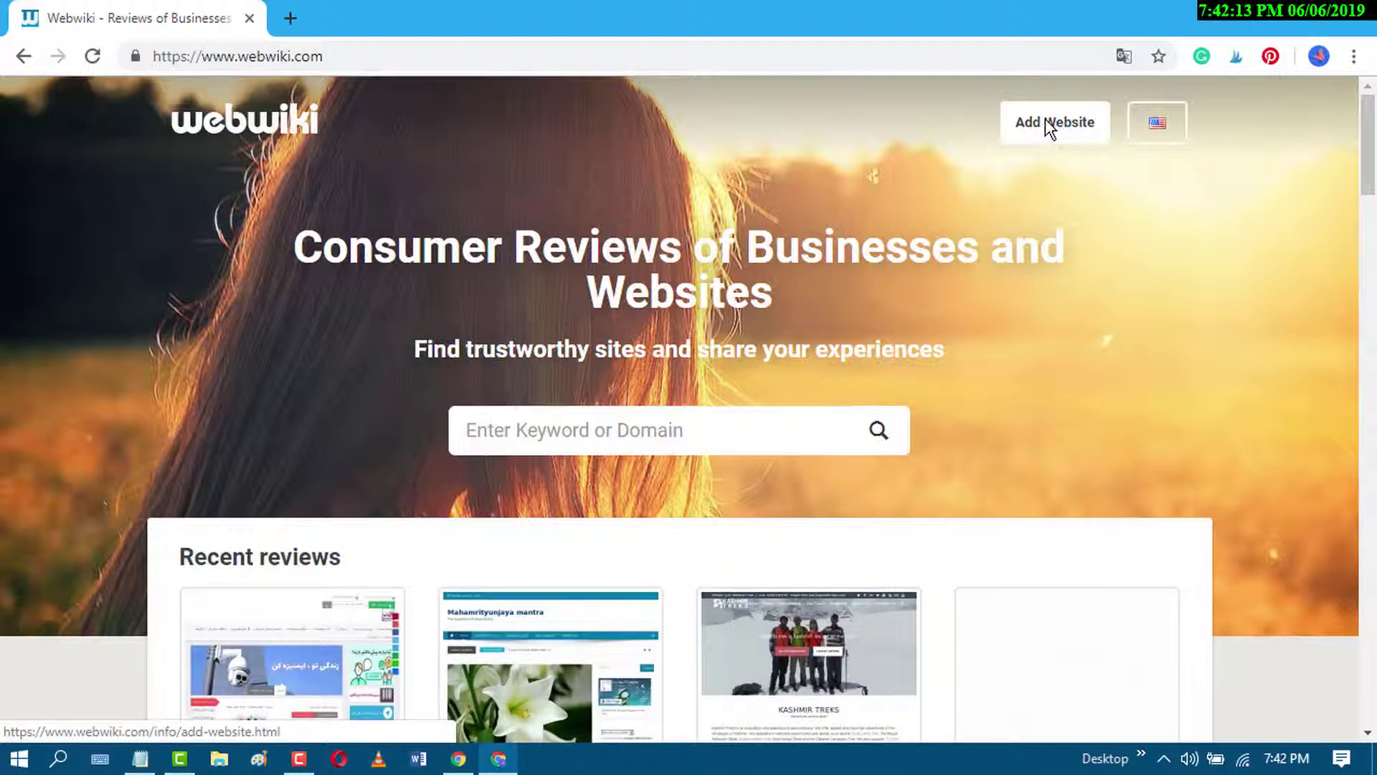
click(1050, 127)
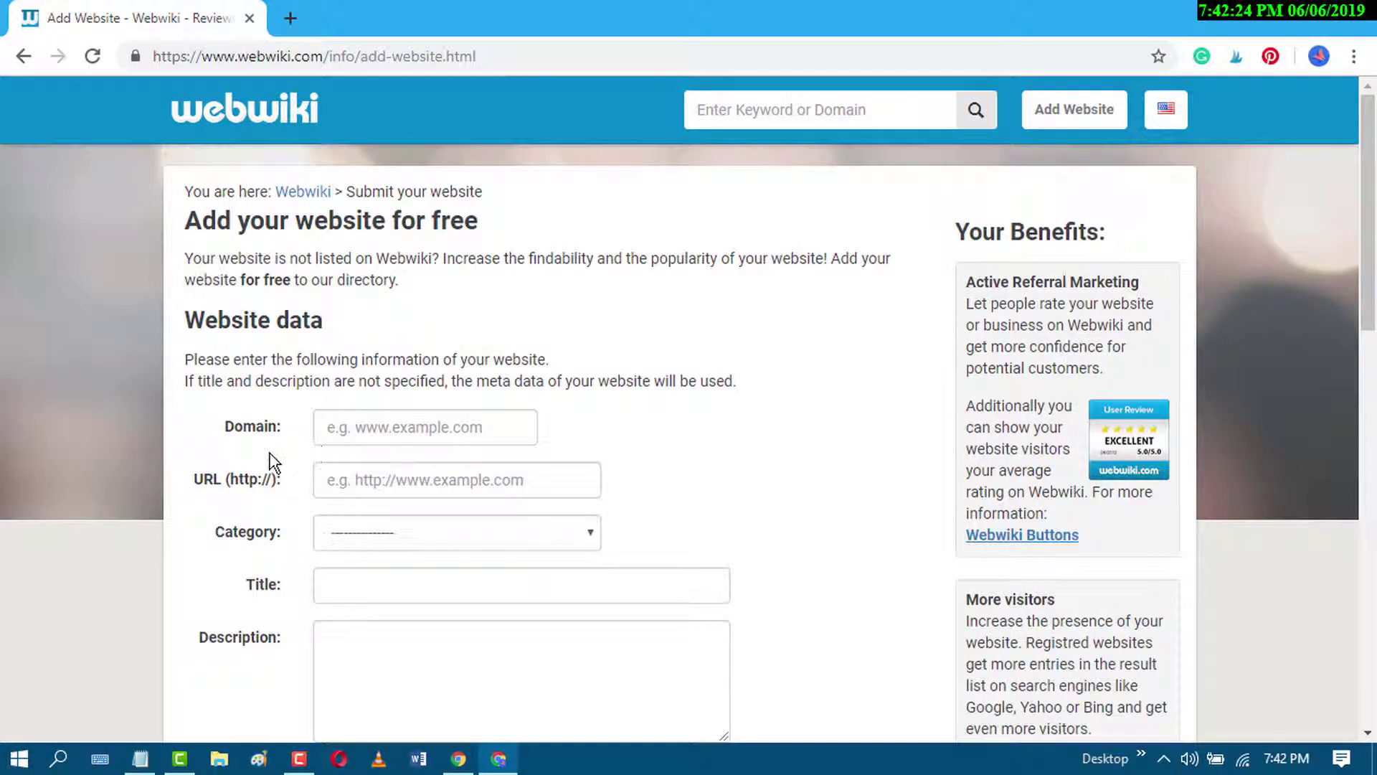
click(342, 427)
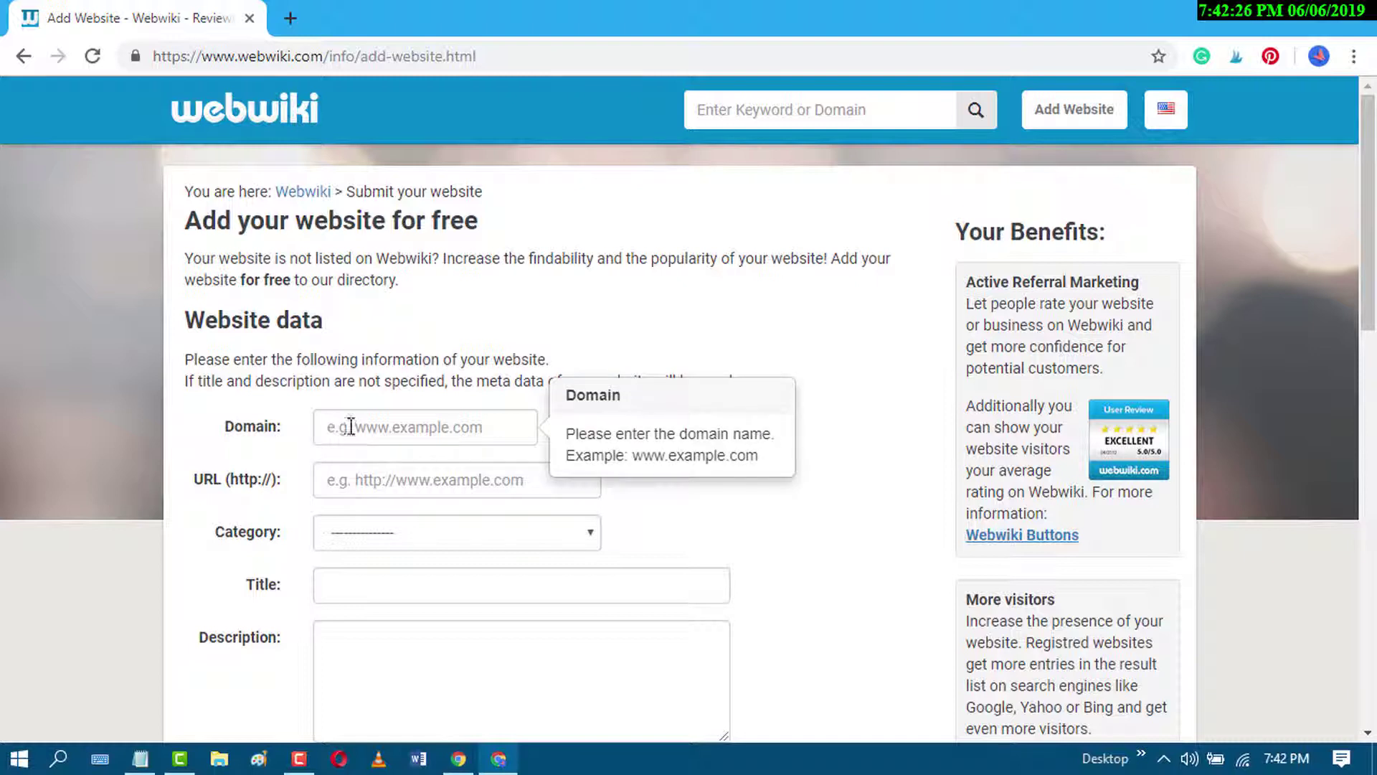
text(techpro)
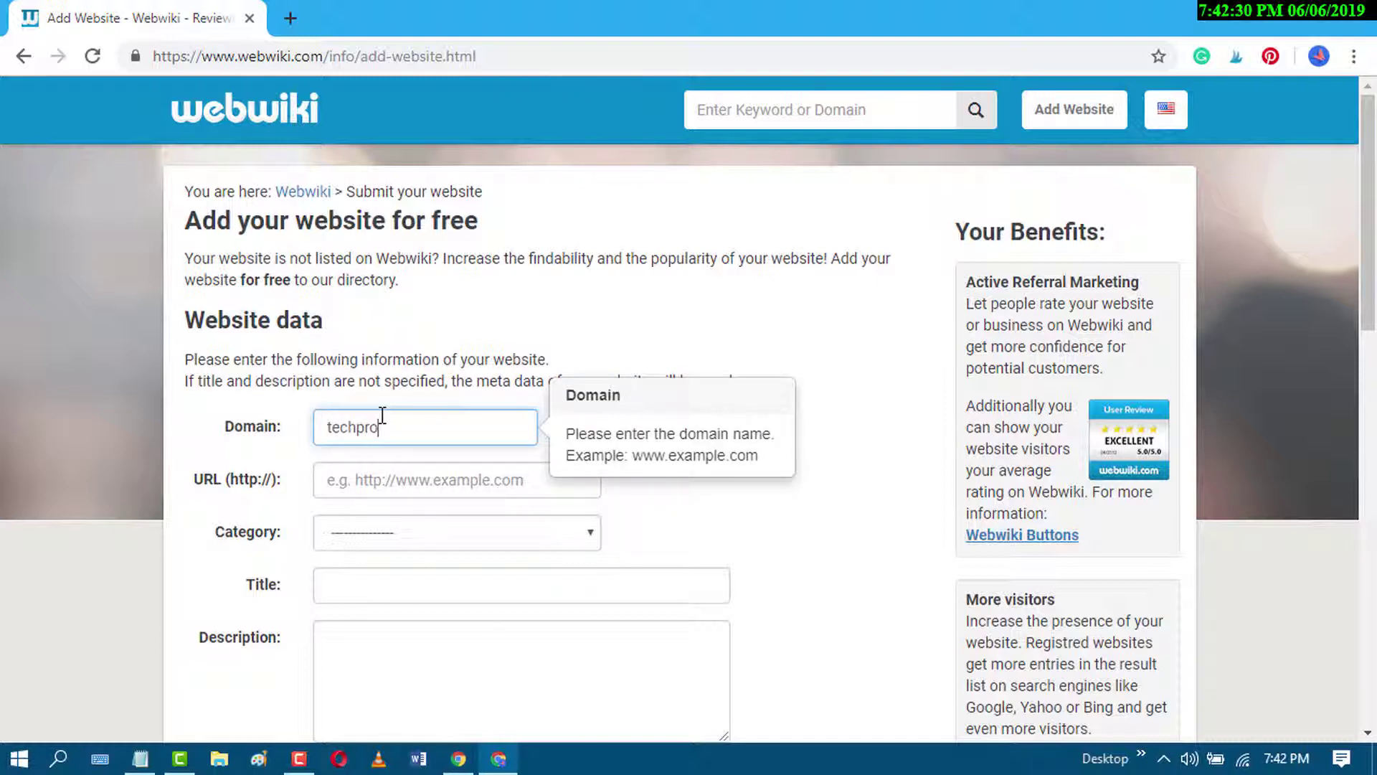
text(advice.com)
click(353, 481)
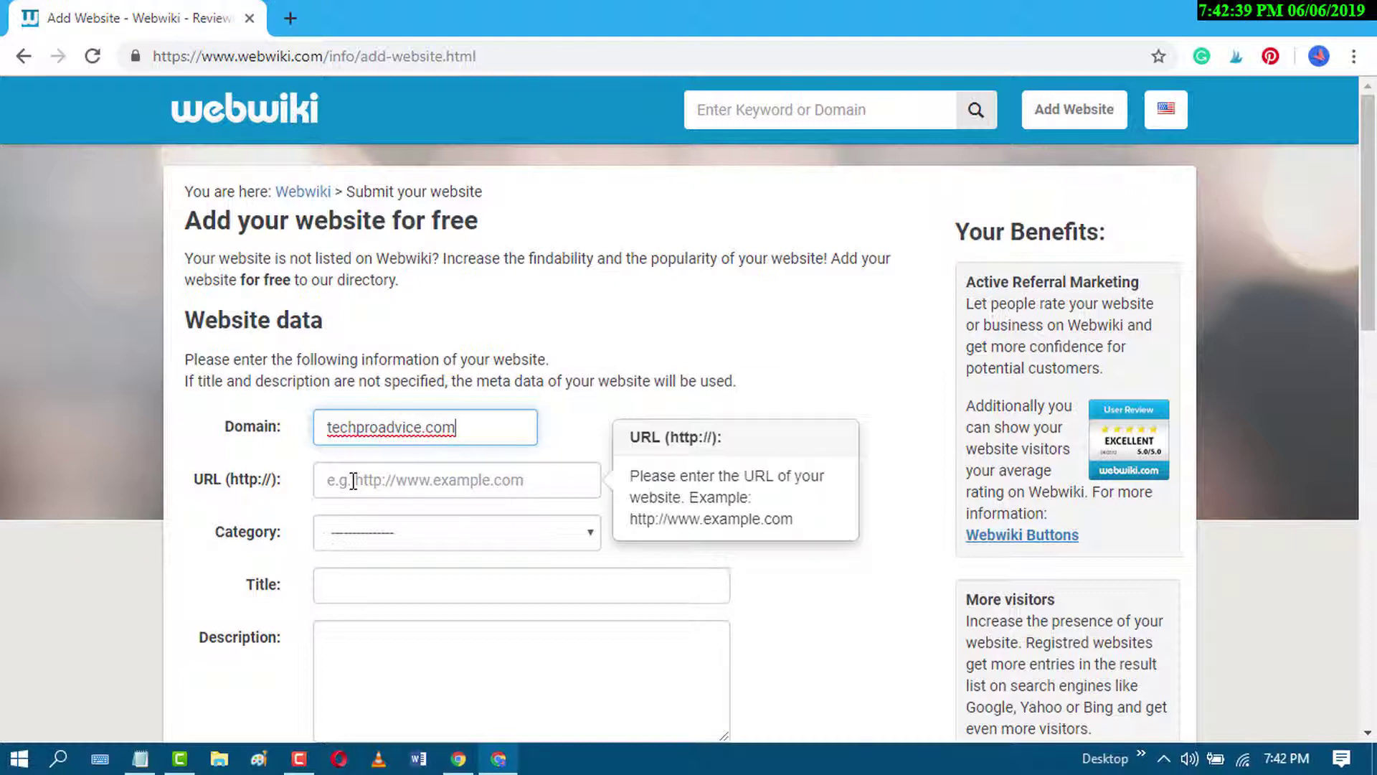
text(http://techproadvice.com)
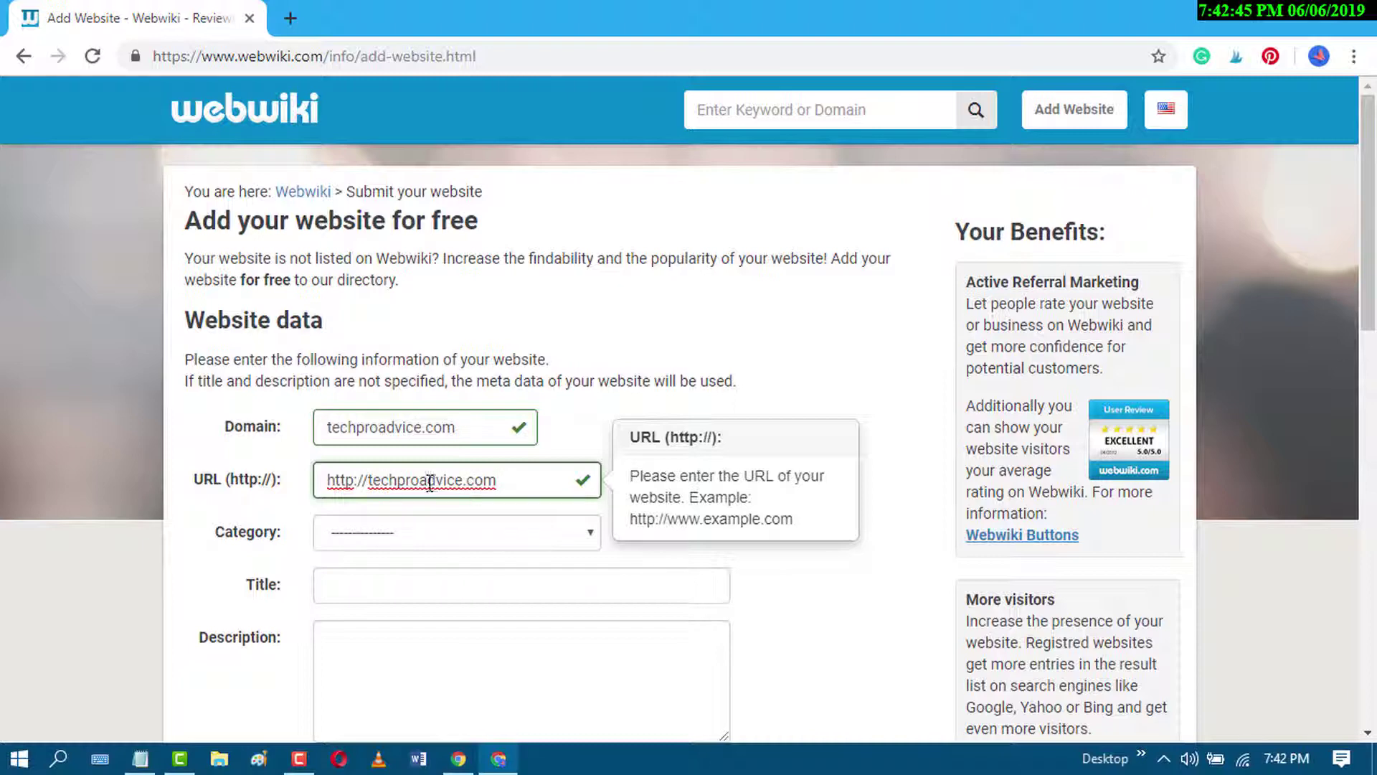
scroll(429, 481, down, 1)
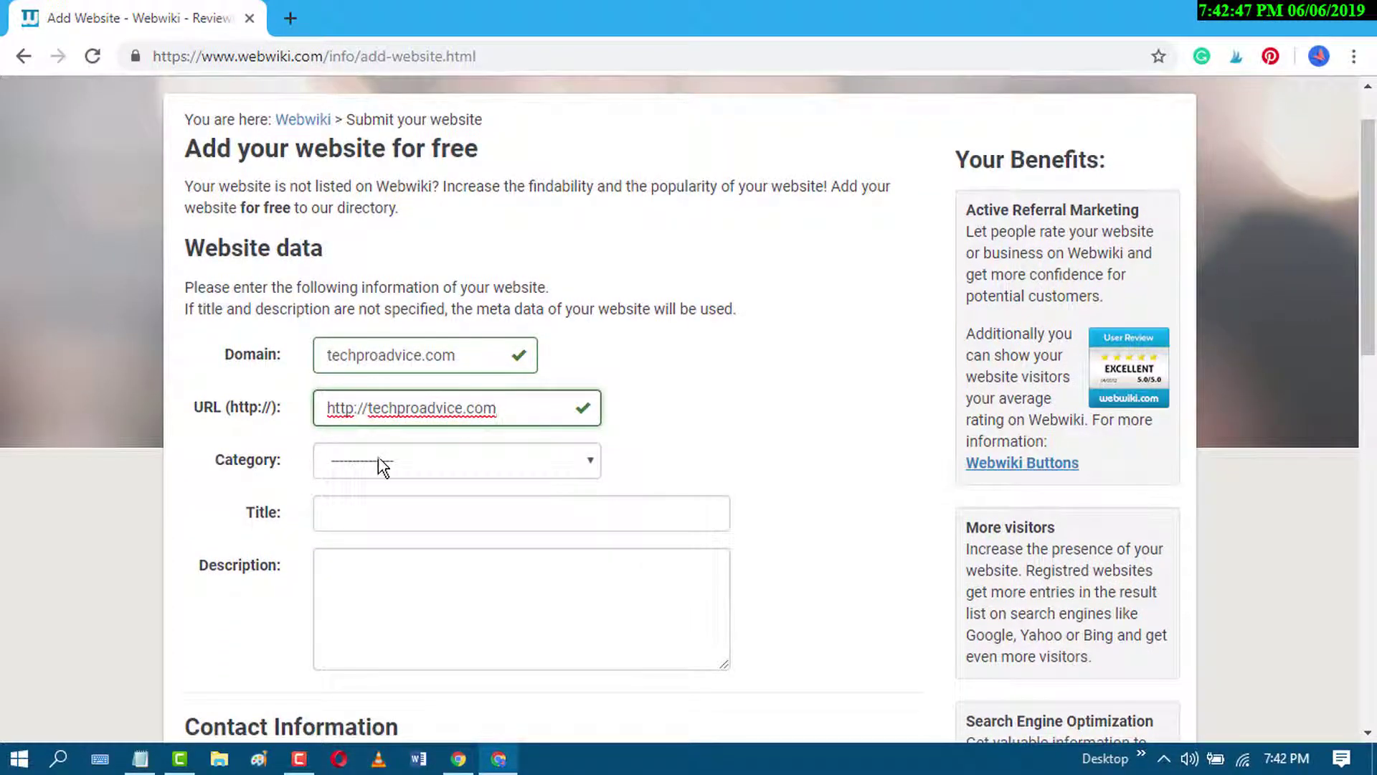
Choose the Computer and Technology category and enter the title 'tech Pro Advice'
click(404, 466)
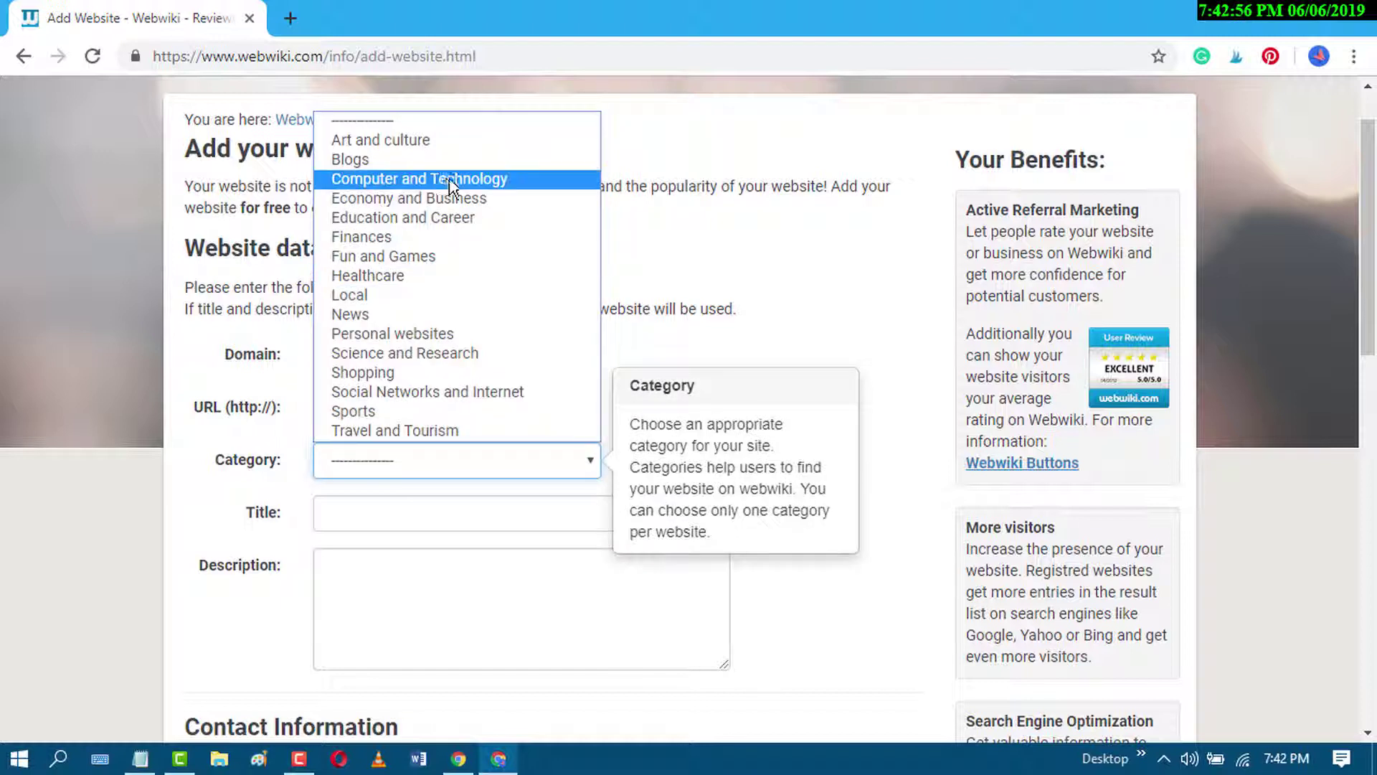
click(445, 180)
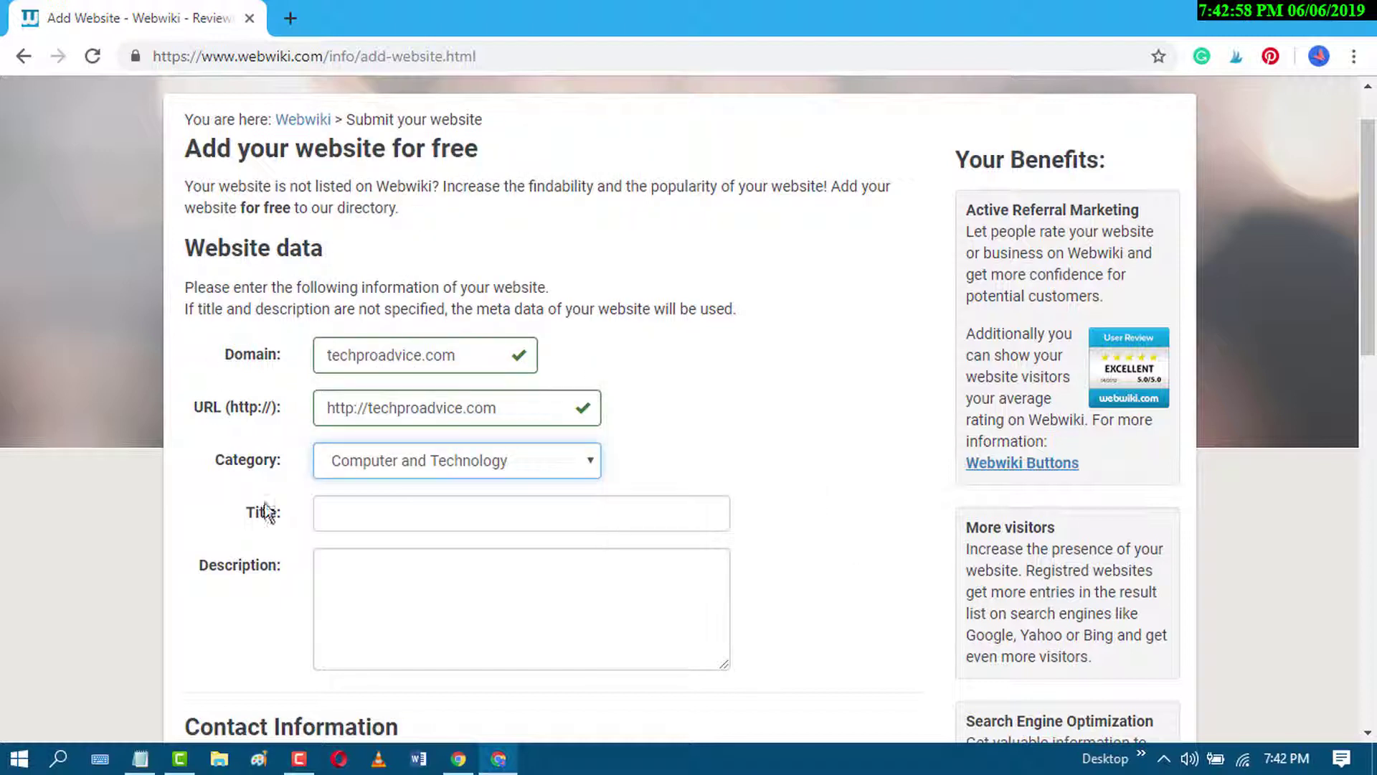
click(343, 516)
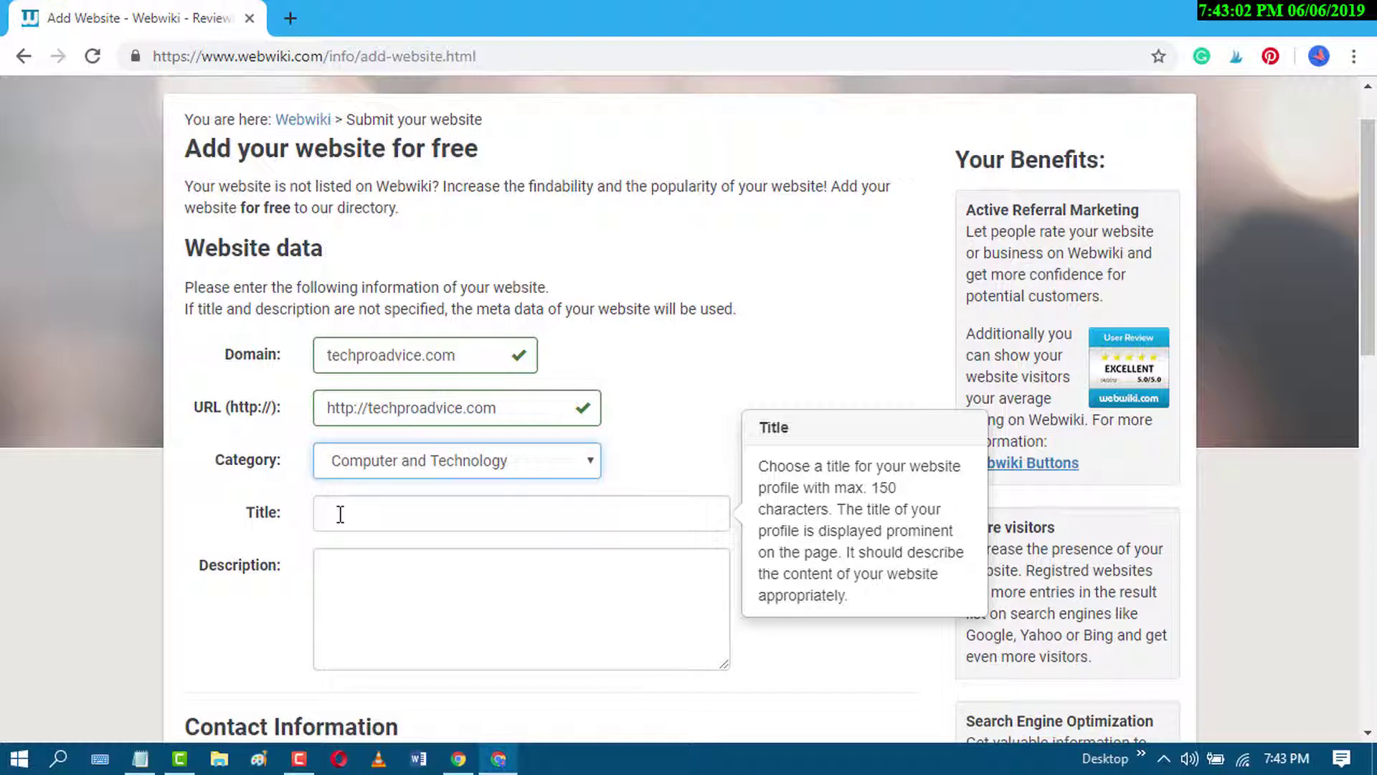
click(356, 516)
text(tech Pro Advice)
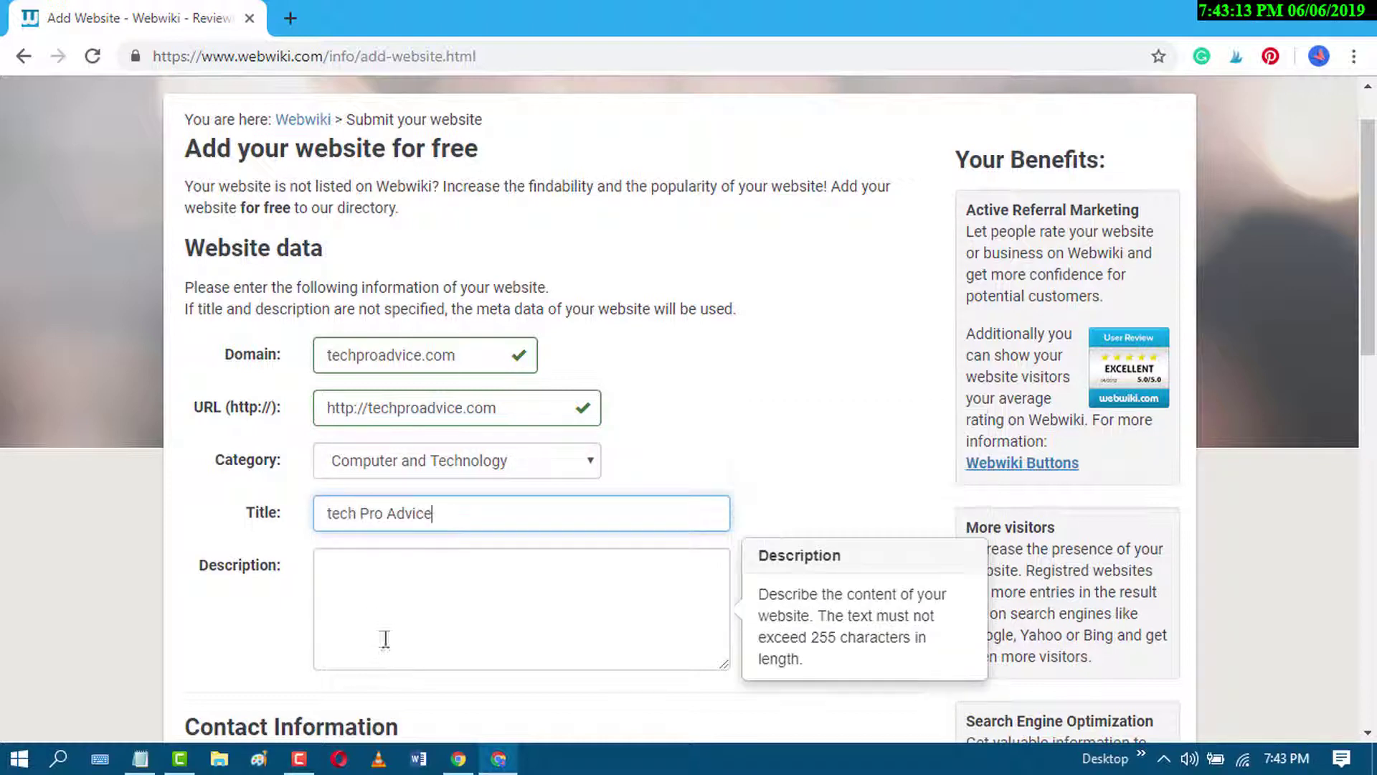
Paste the description about technology tips, tricks and computer tutorials, and add the contact e-mail
click(340, 565)
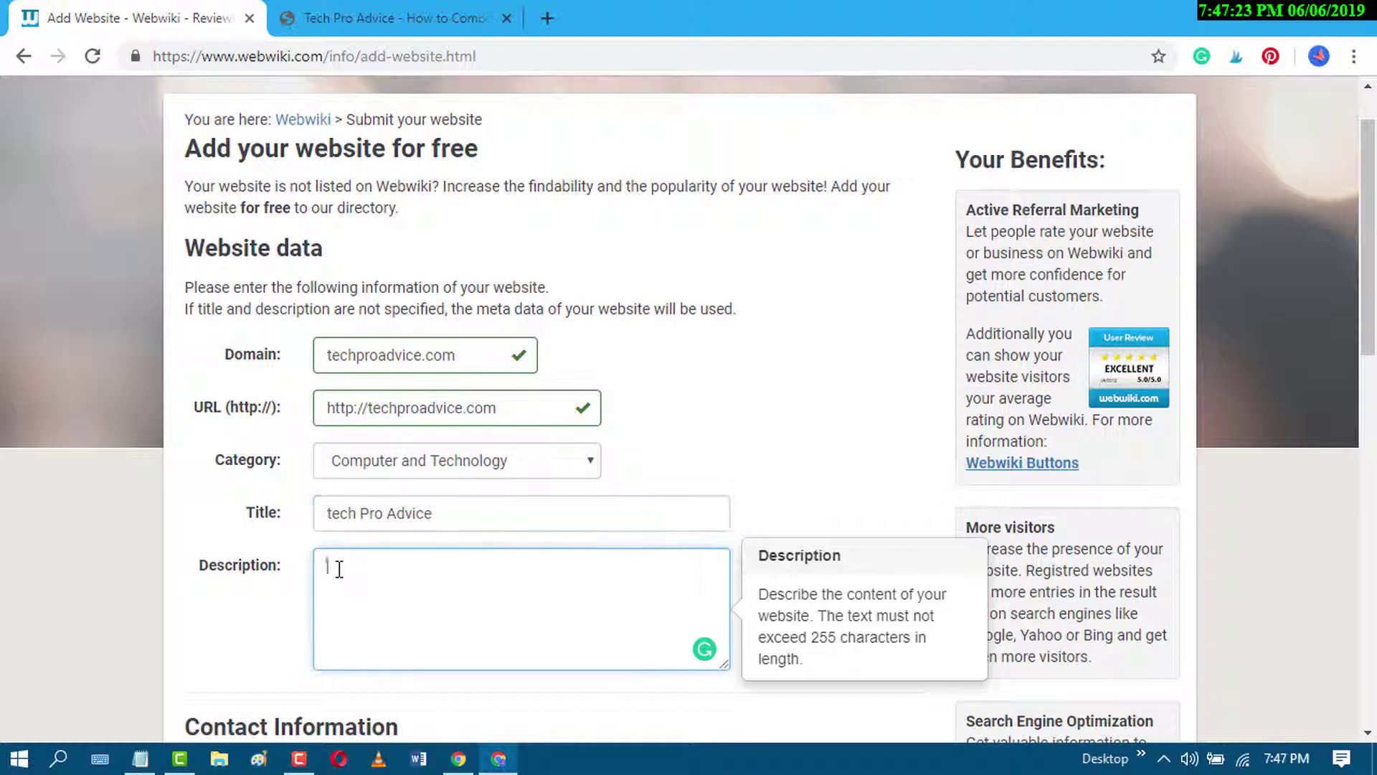
right_click(340, 565)
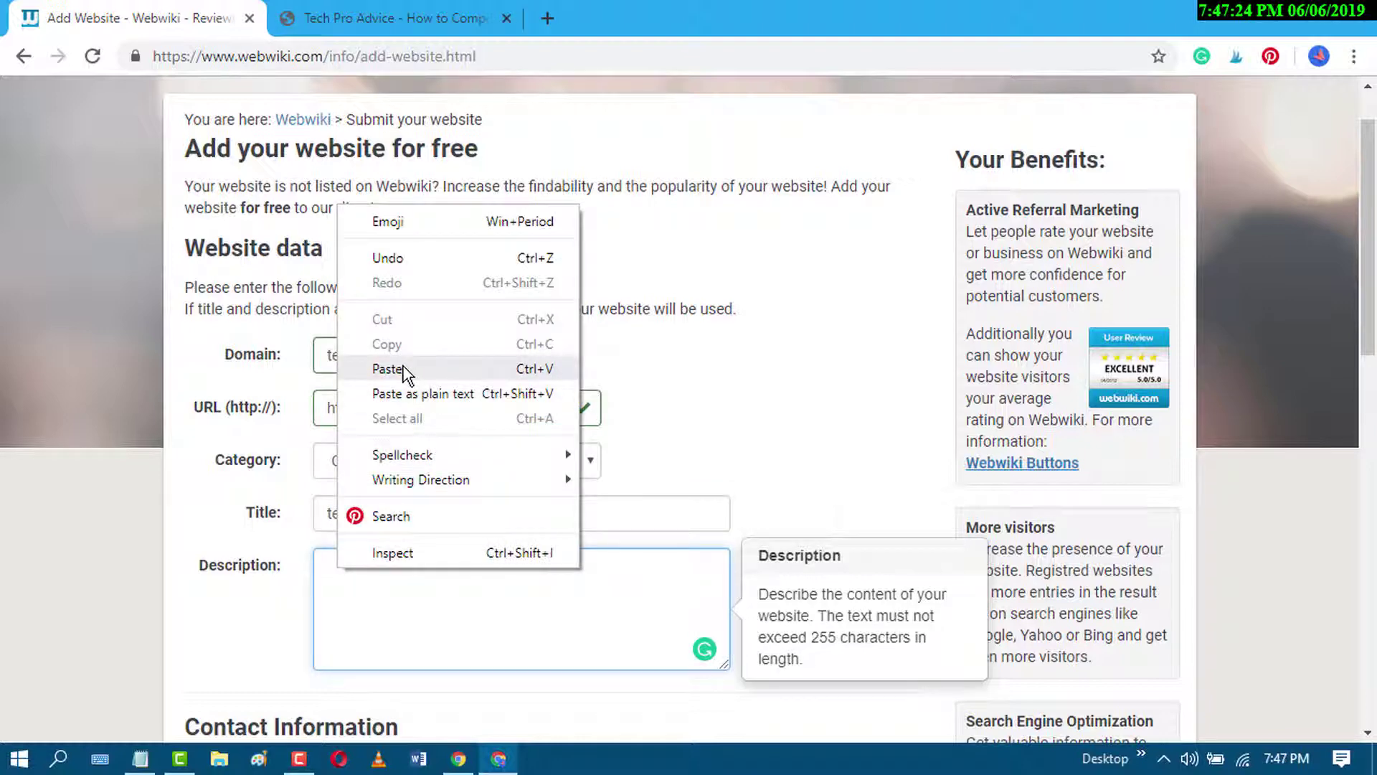
click(387, 369)
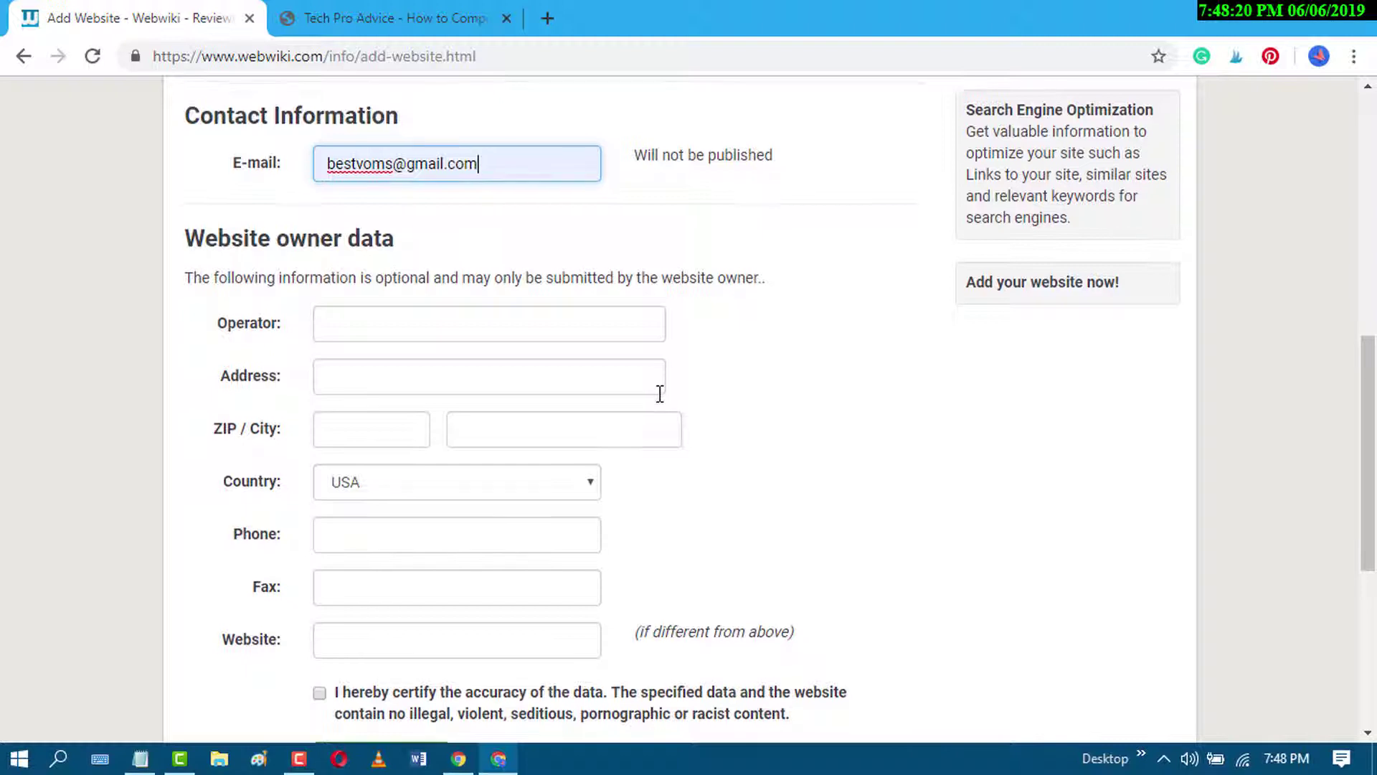
scroll(660, 395, down, 1)
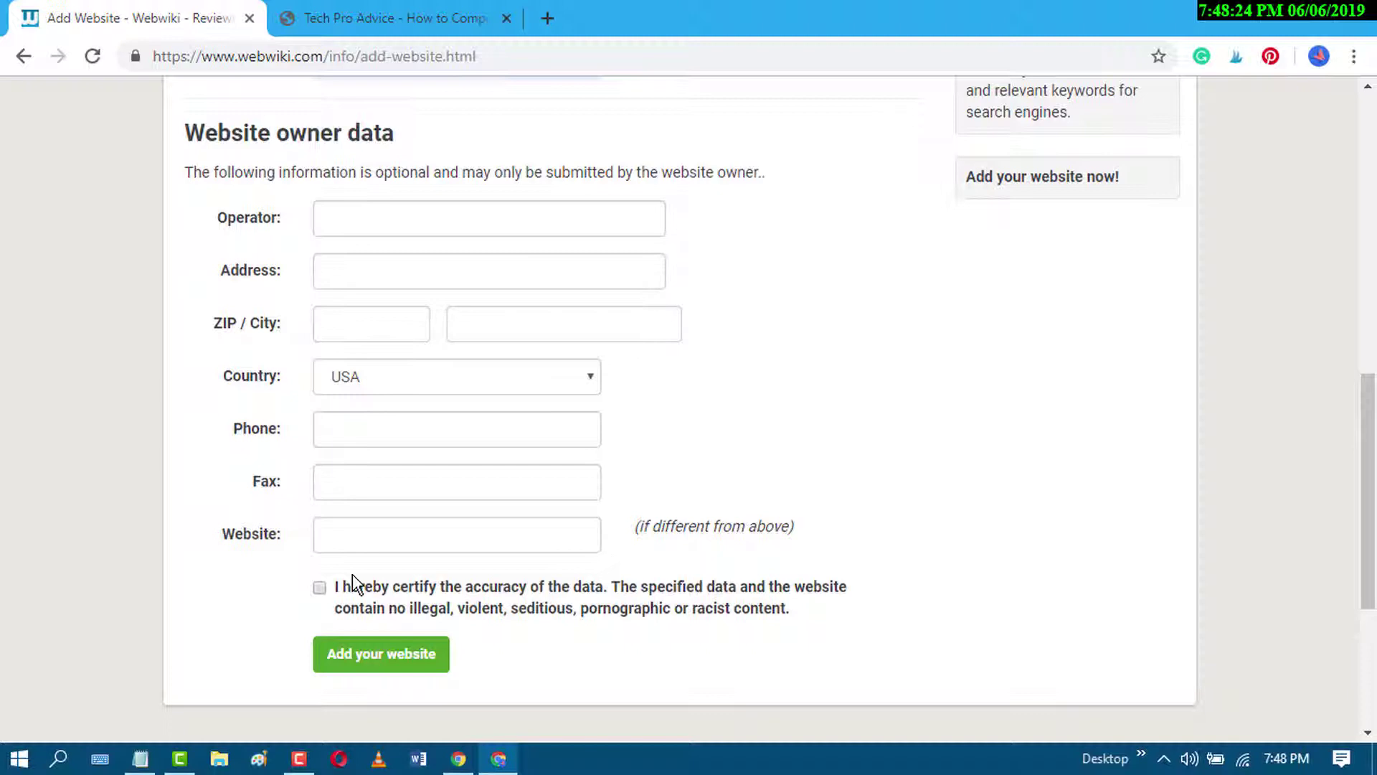
Tick the data-accuracy certification and submit the techproadvice.com listing
click(319, 588)
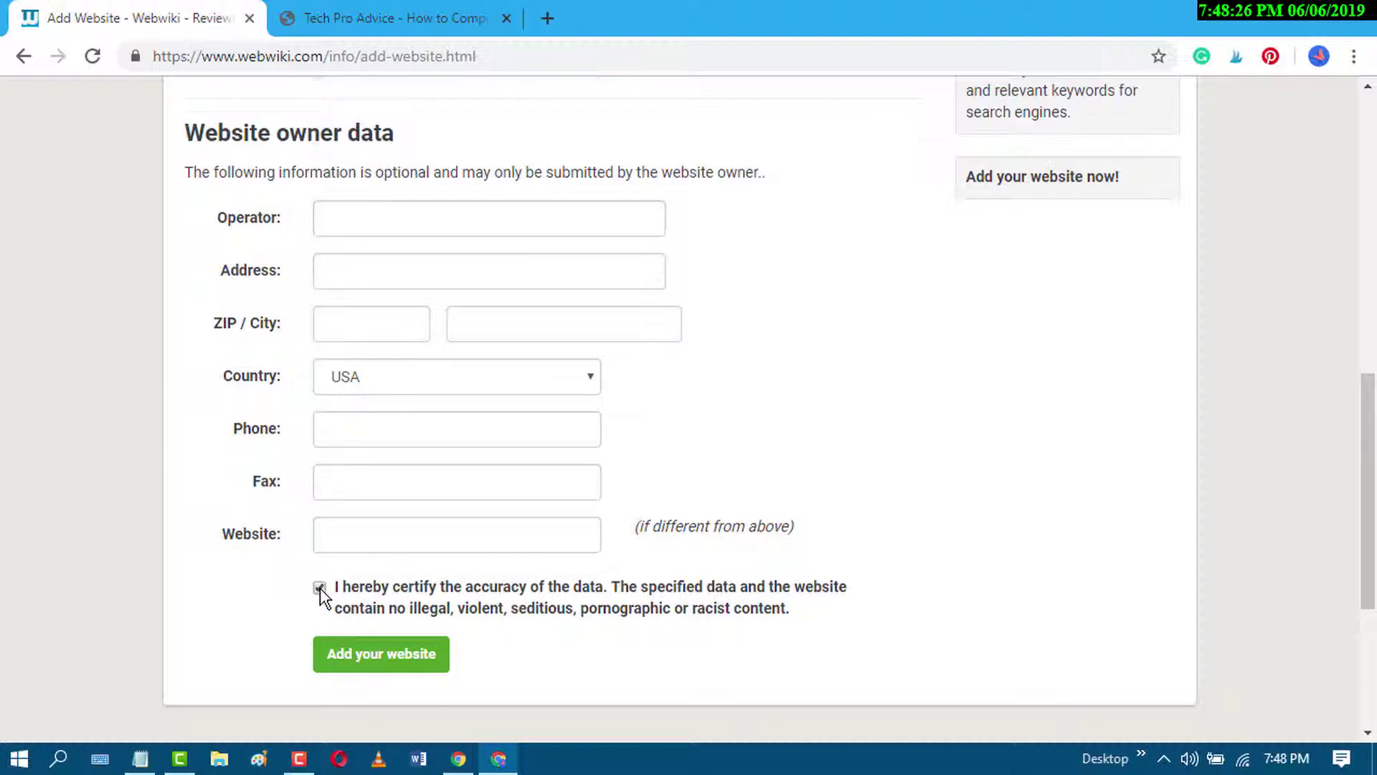
click(390, 659)
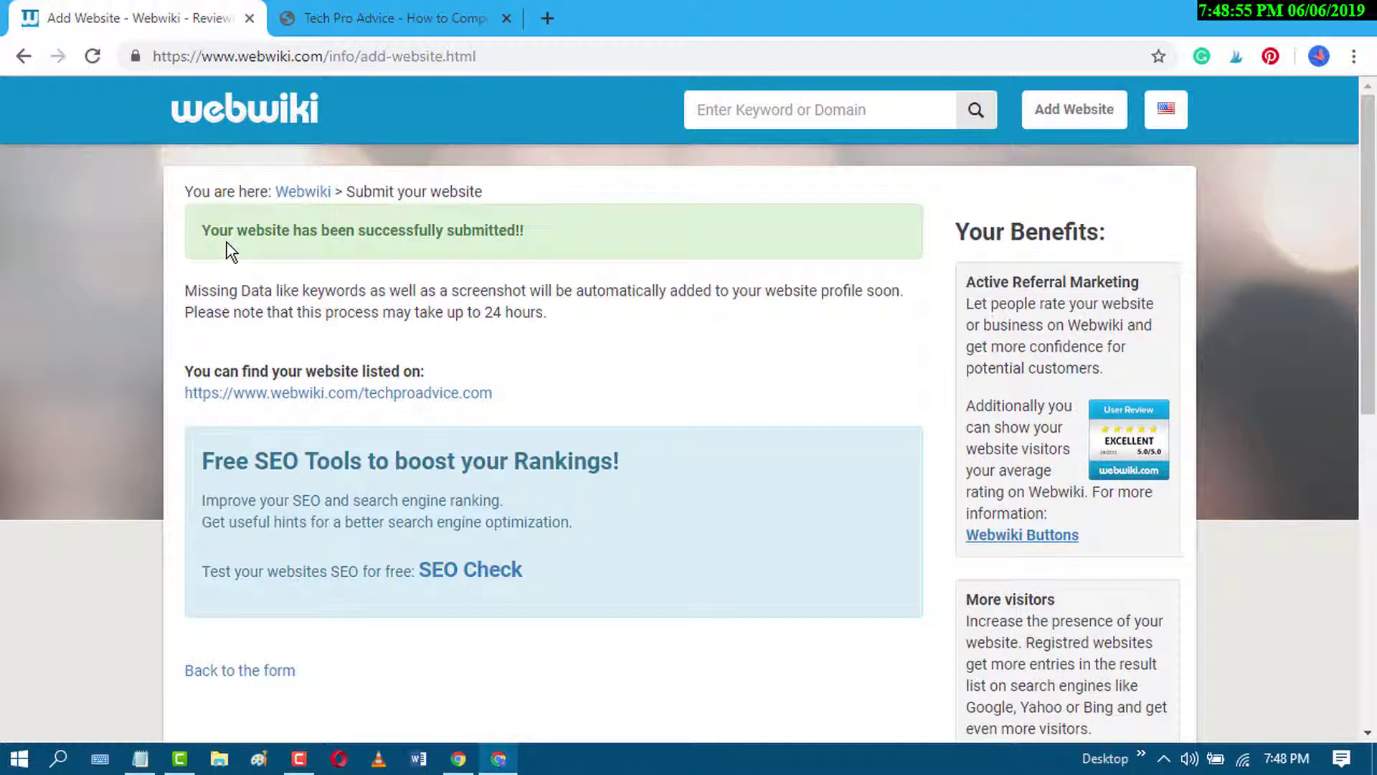